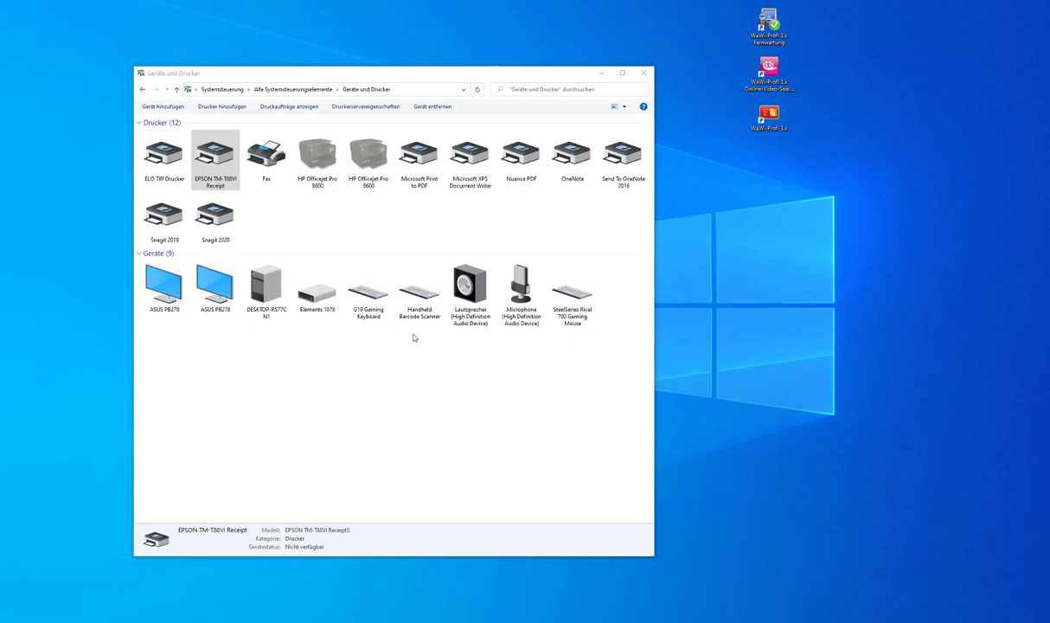
Go to the overview of all Control Panel items and reopen Geräte und Drucker from there
right_click(227, 159)
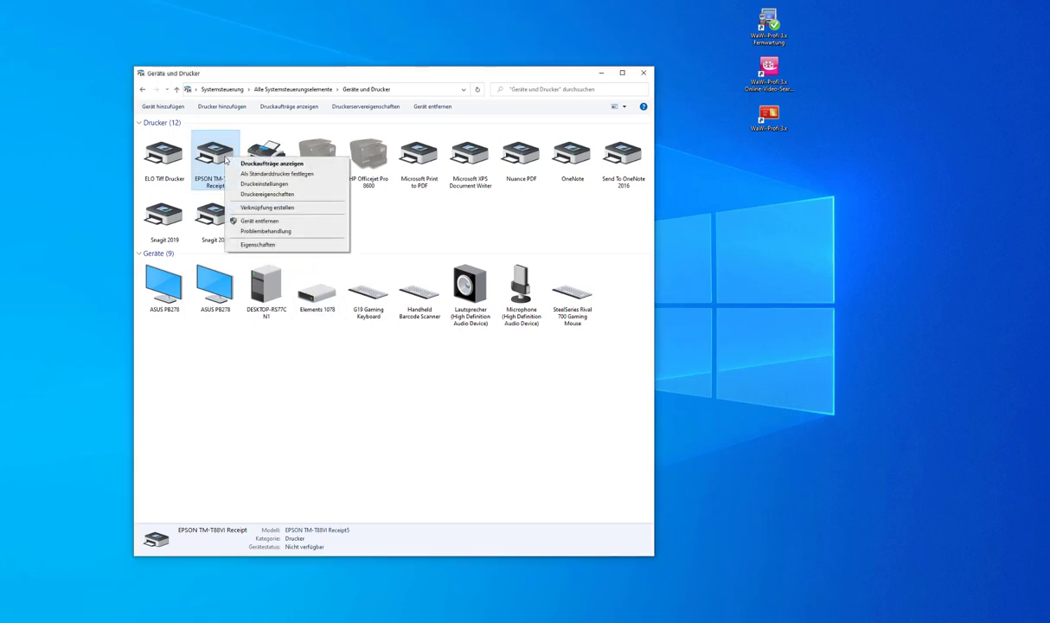
click(286, 89)
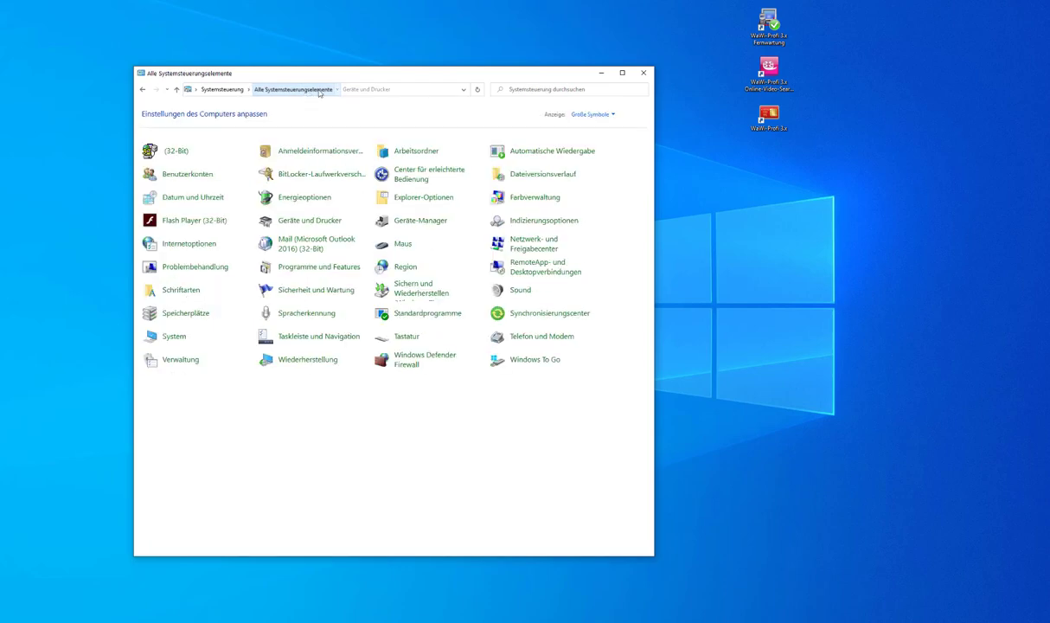
click(407, 221)
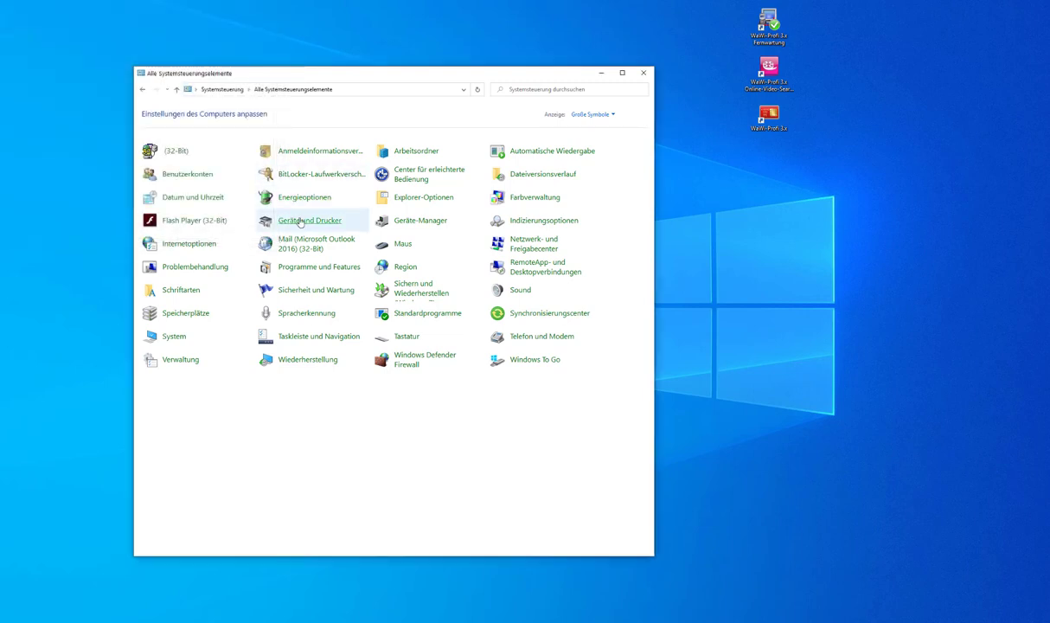
click(300, 222)
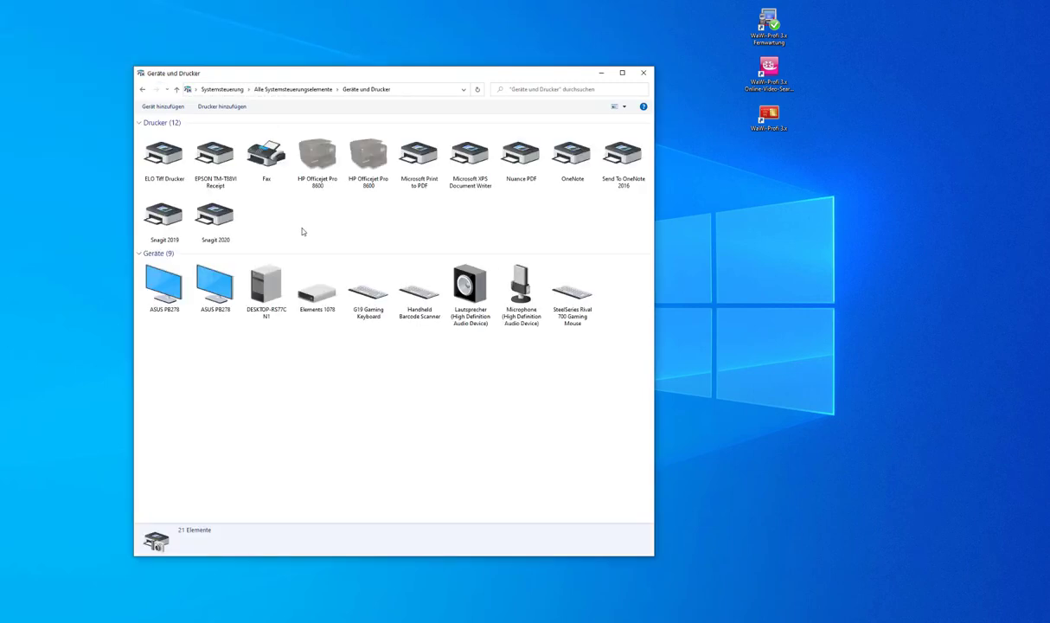
Open the printer properties of the EPSON TM-T88VI Receipt and display its device settings (Geräteeinstellungen)
right_click(215, 166)
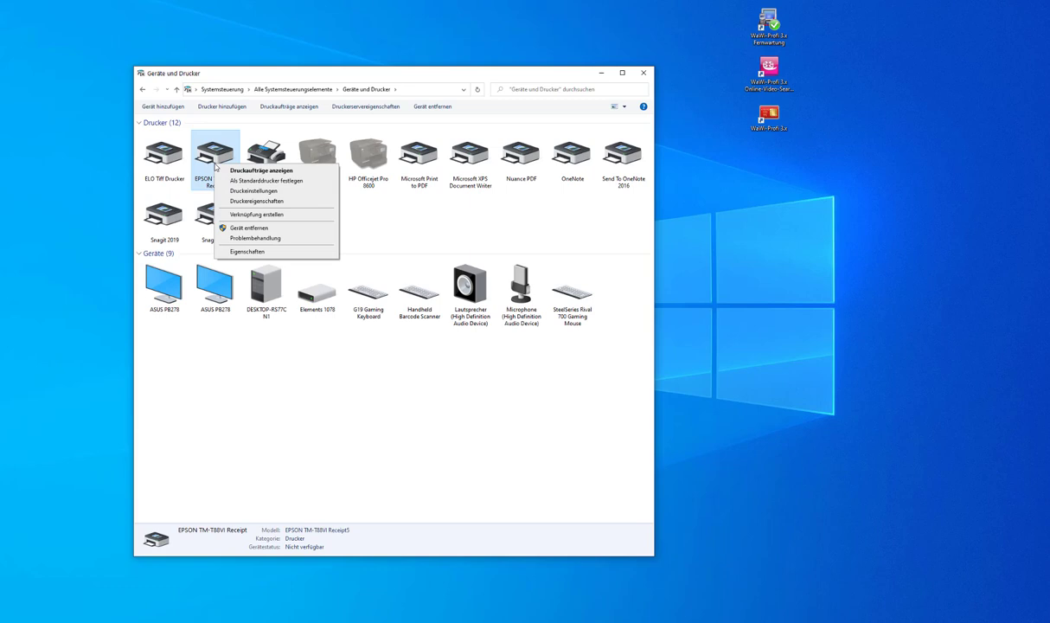
click(251, 200)
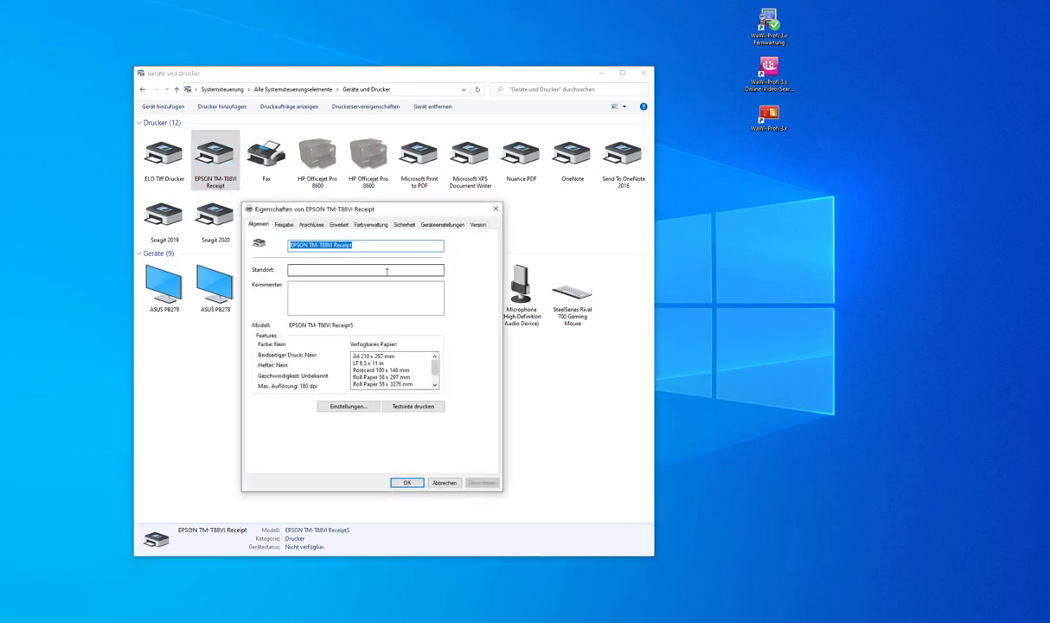
drag(328, 212, 362, 210)
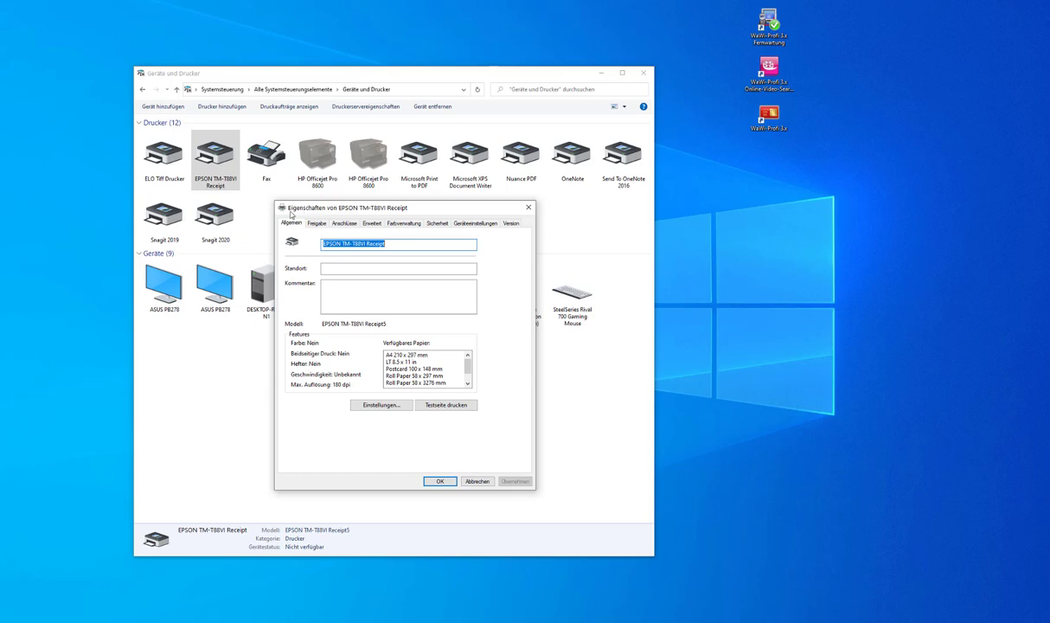
click(487, 224)
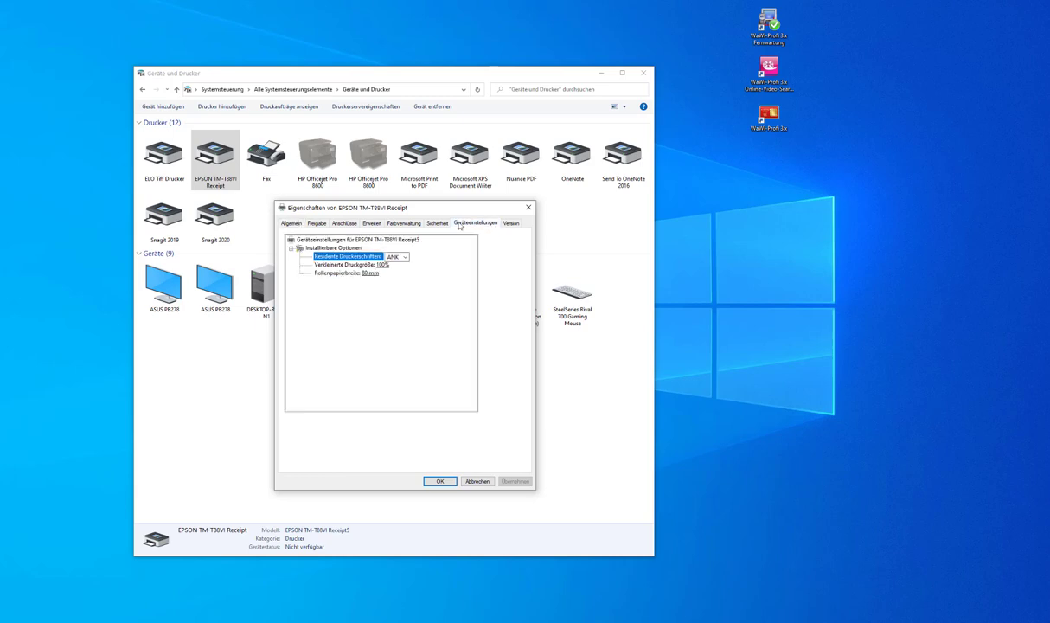
Open the print settings from the printer's general properties and launch the APD5 Utility through the advanced settings (Erweiterte Einstellungen)
click(295, 223)
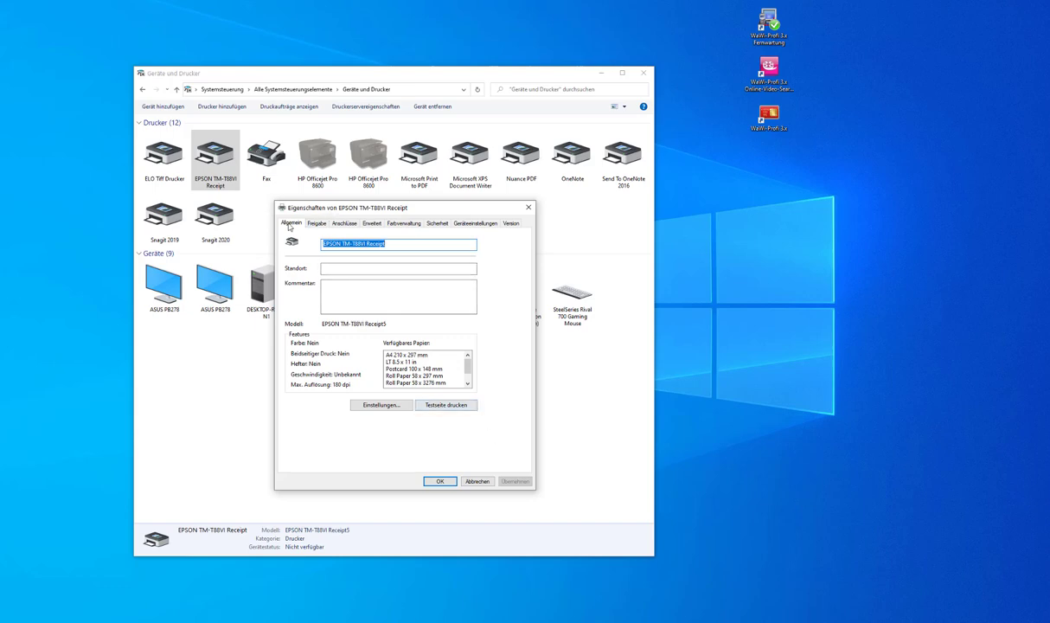
click(388, 406)
drag(506, 338, 481, 270)
click(530, 286)
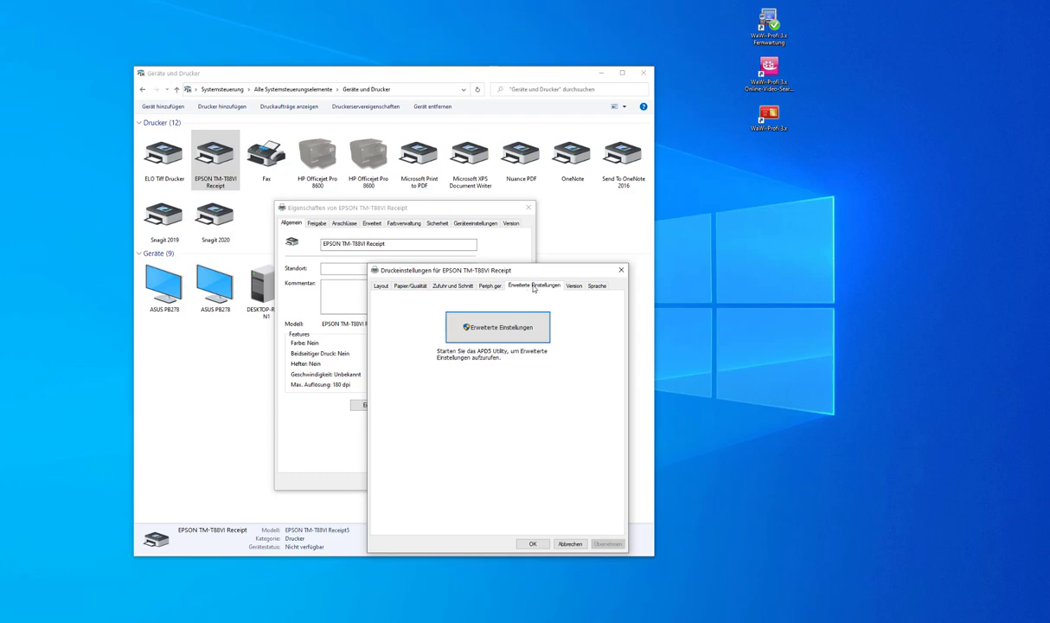
click(512, 330)
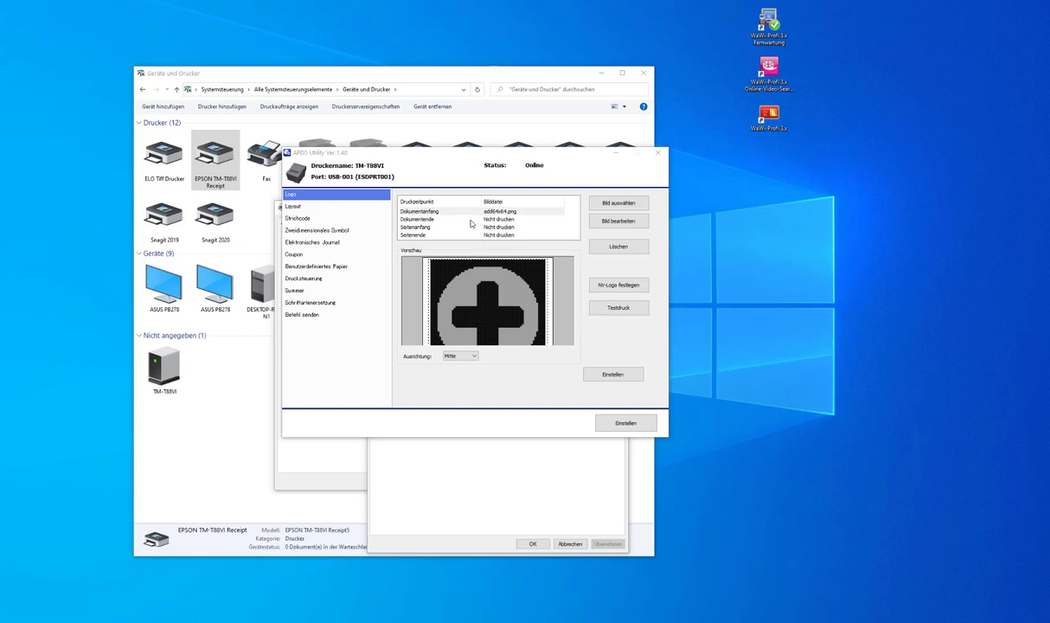
Assign the image s_sound_gross from the PICC folder as the logo for Dokumentanfang, keeping the default conversion settings
click(294, 206)
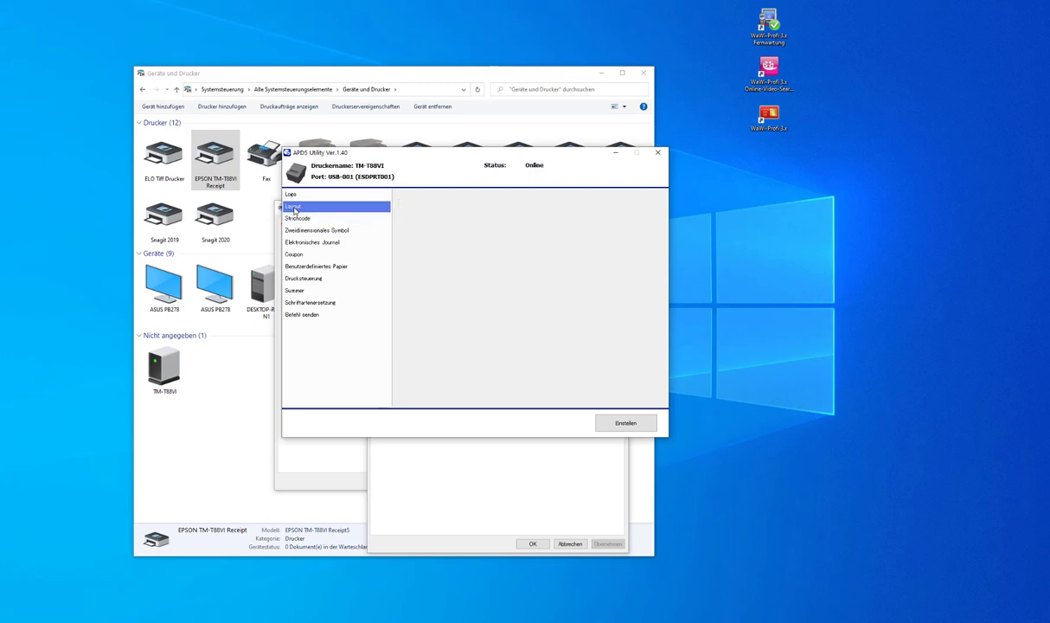
key(Up)
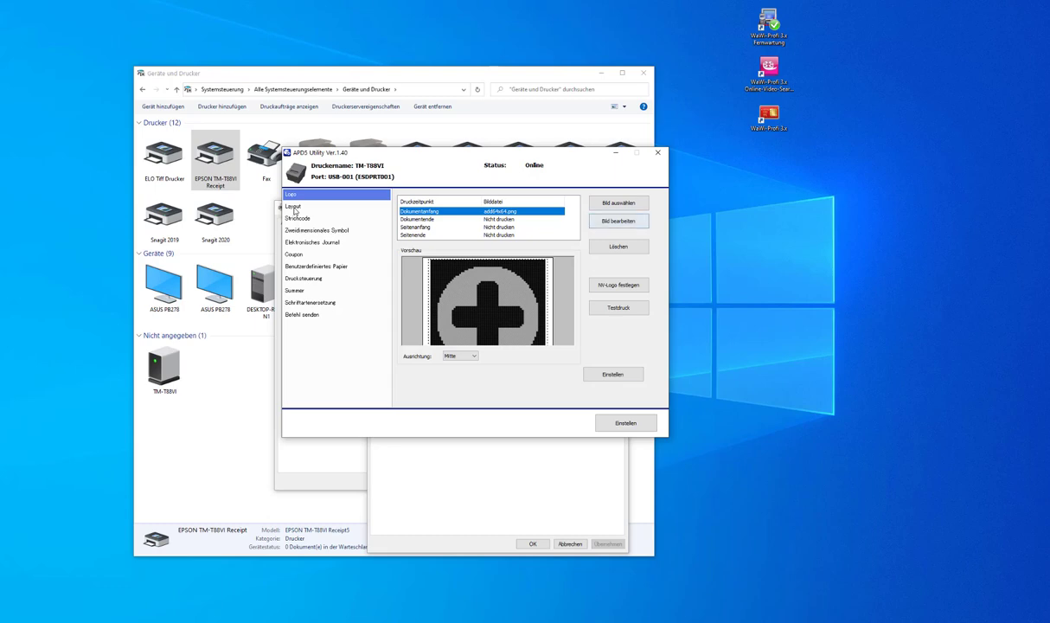
key(shift+Tab)
key(Return)
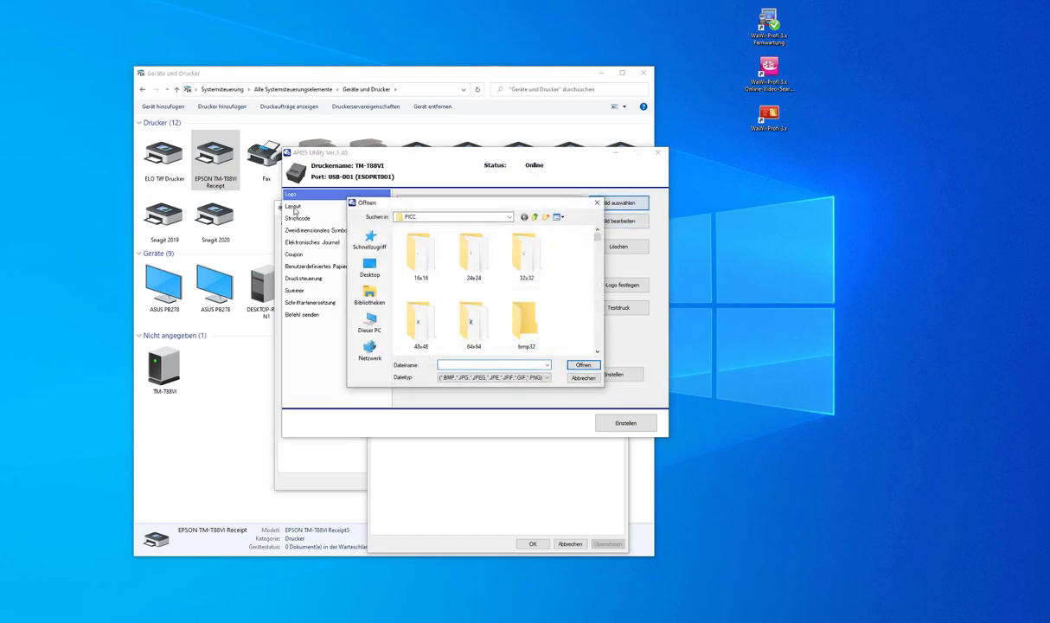
scroll(485, 286, down, 10)
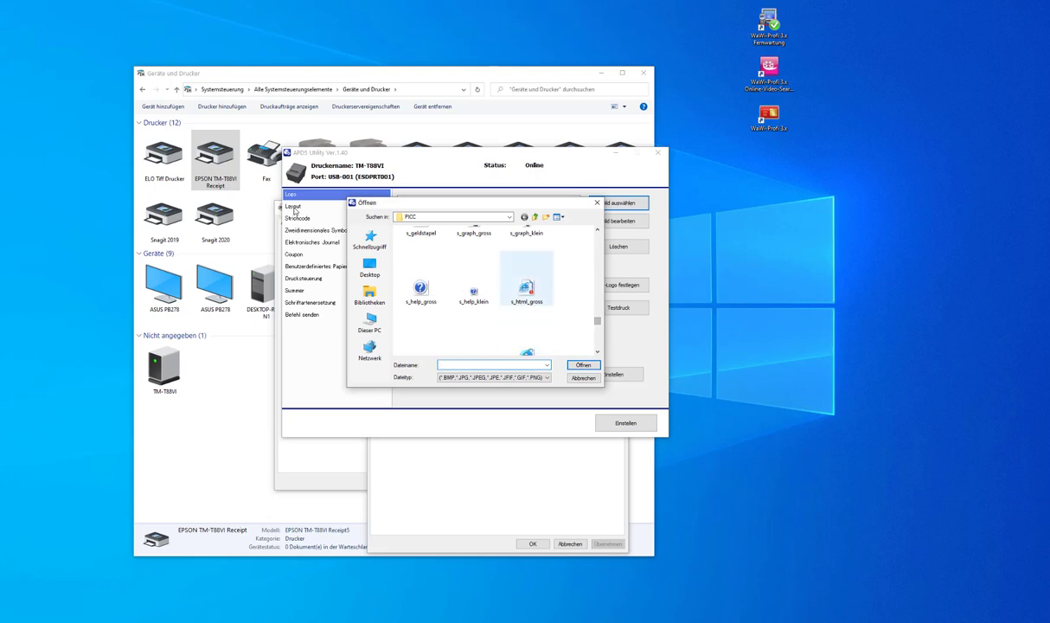
scroll(527, 285, down, 5)
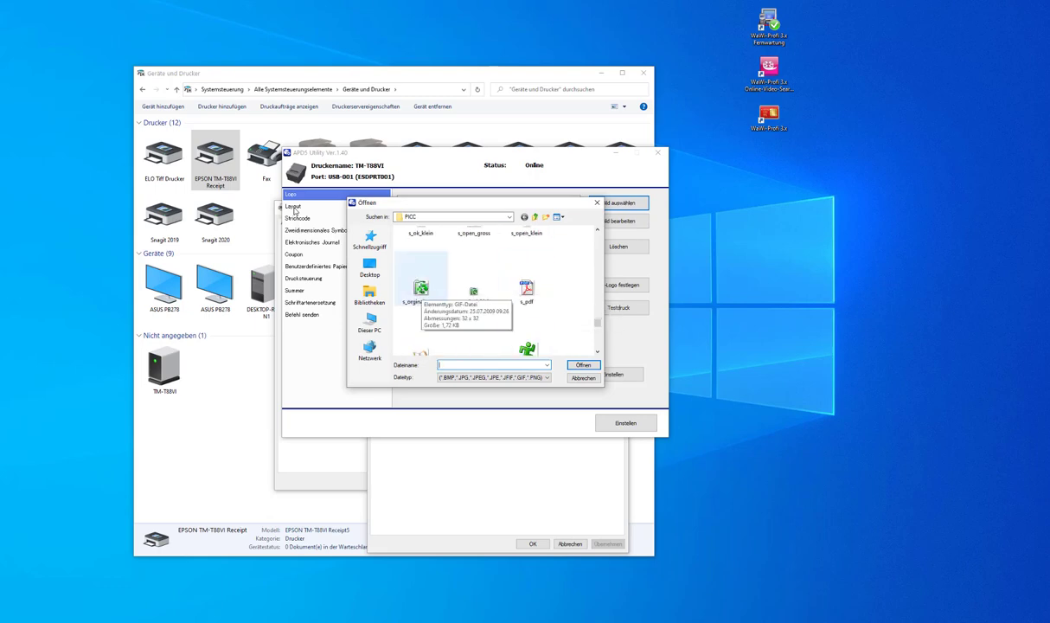
scroll(484, 285, down, 5)
click(421, 286)
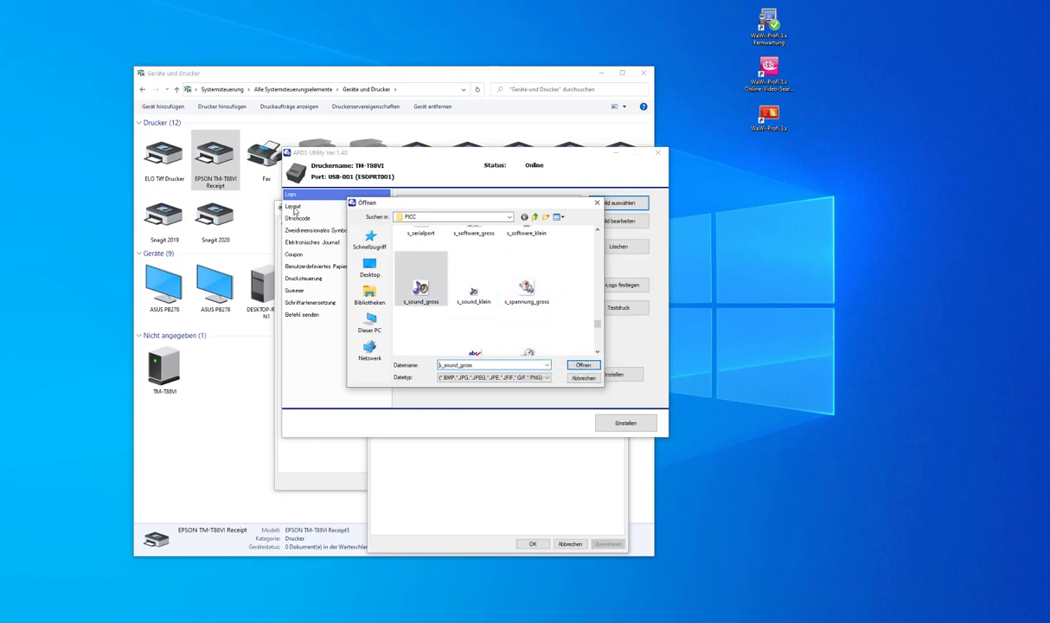
key(Return)
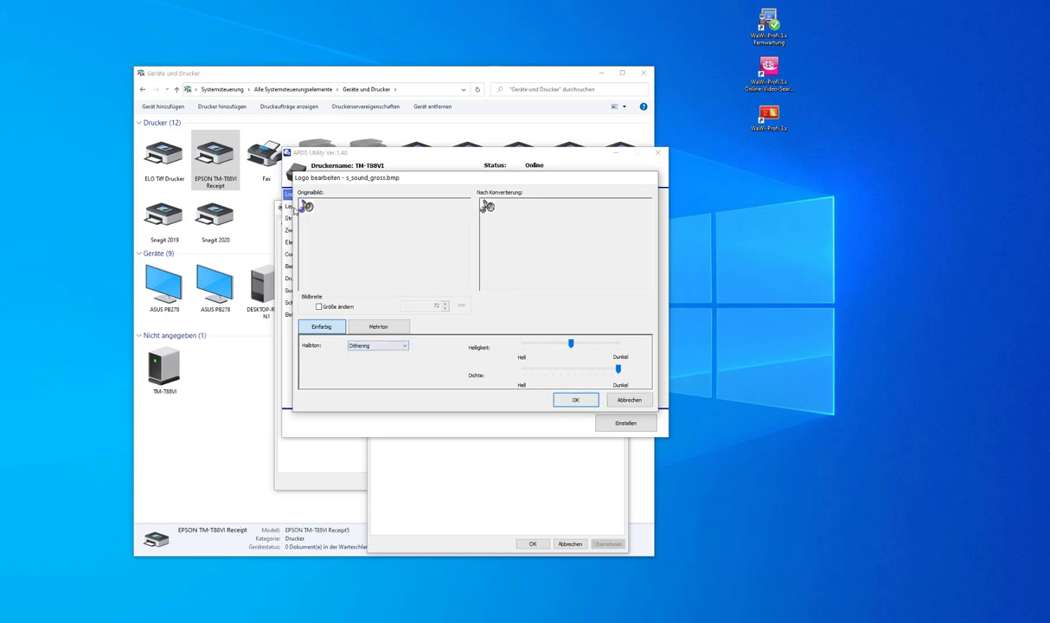
key(Return)
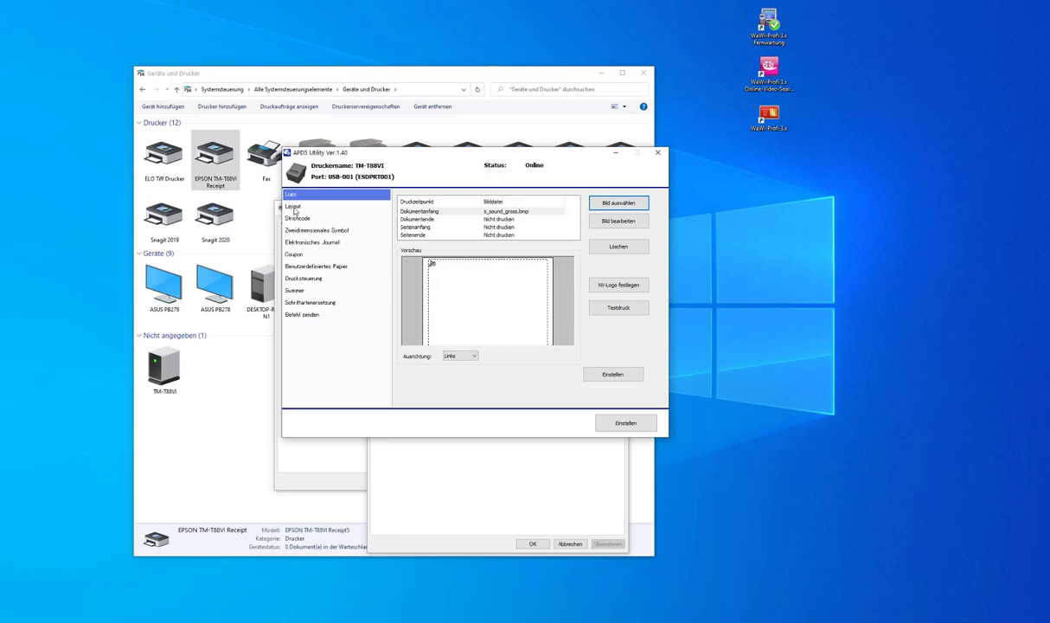
Set the logo's alignment to Mitte and run a test print of it
key(Tab)
key(alt+Down)
key(Down)
key(Return)
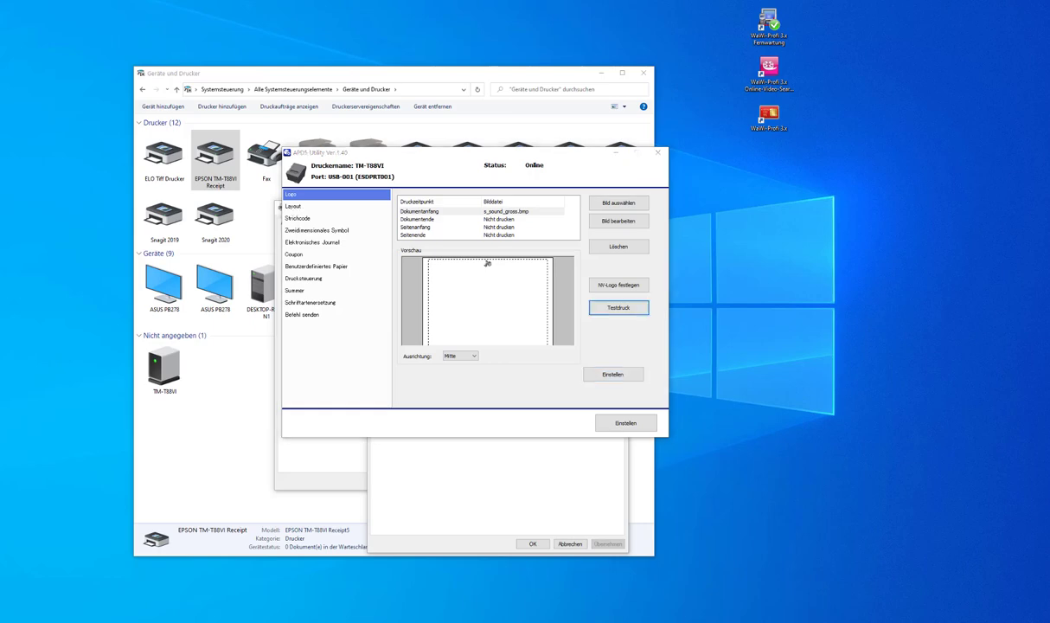
click(616, 312)
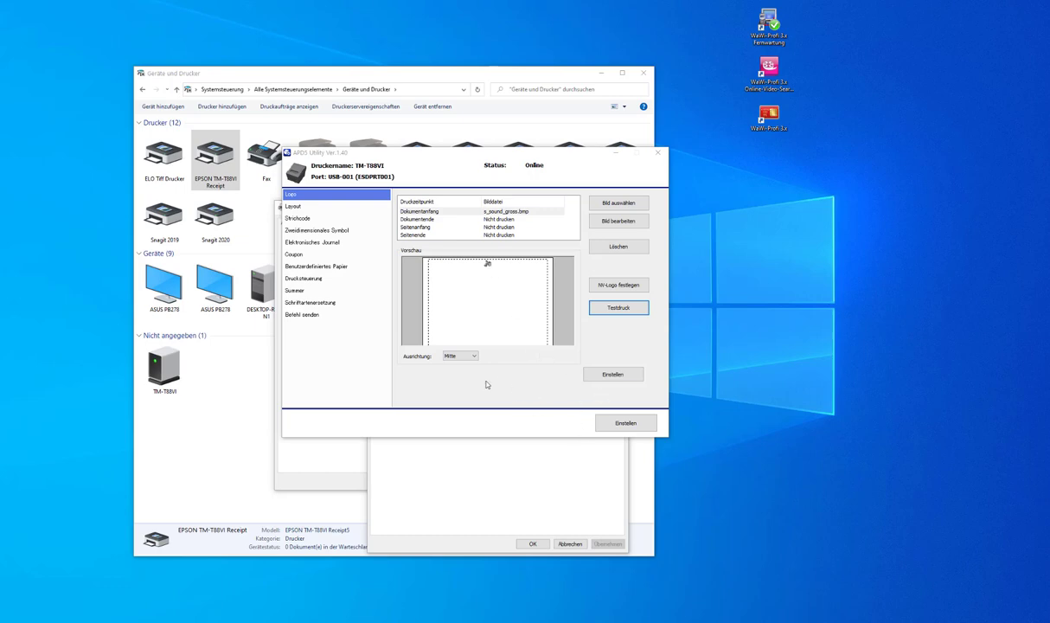
Delete the logo assigned to Dokumentanfang
drag(442, 153, 453, 282)
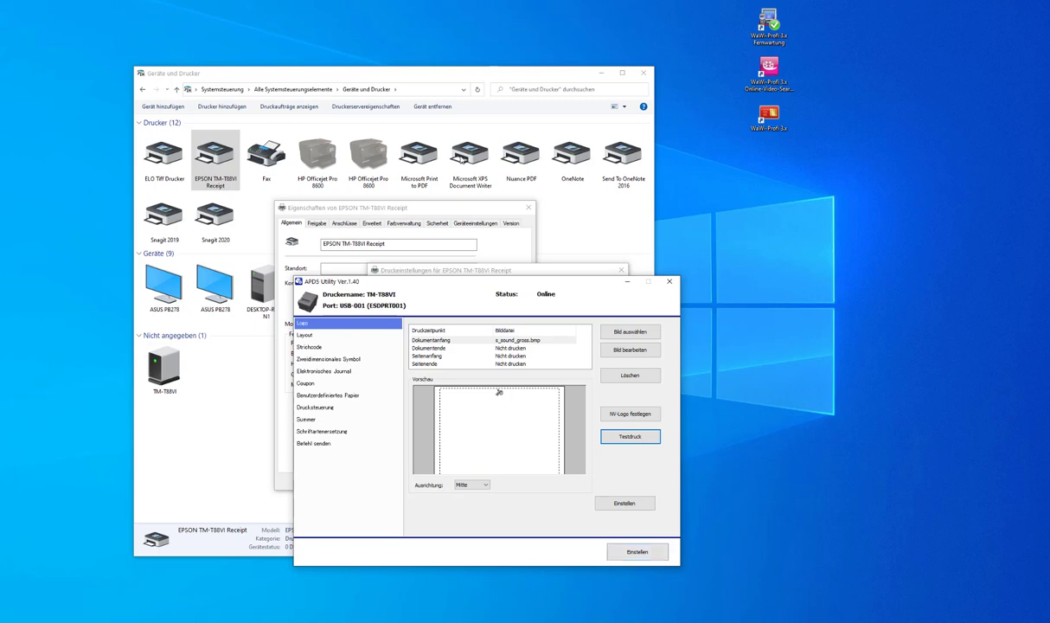
key(Tab)
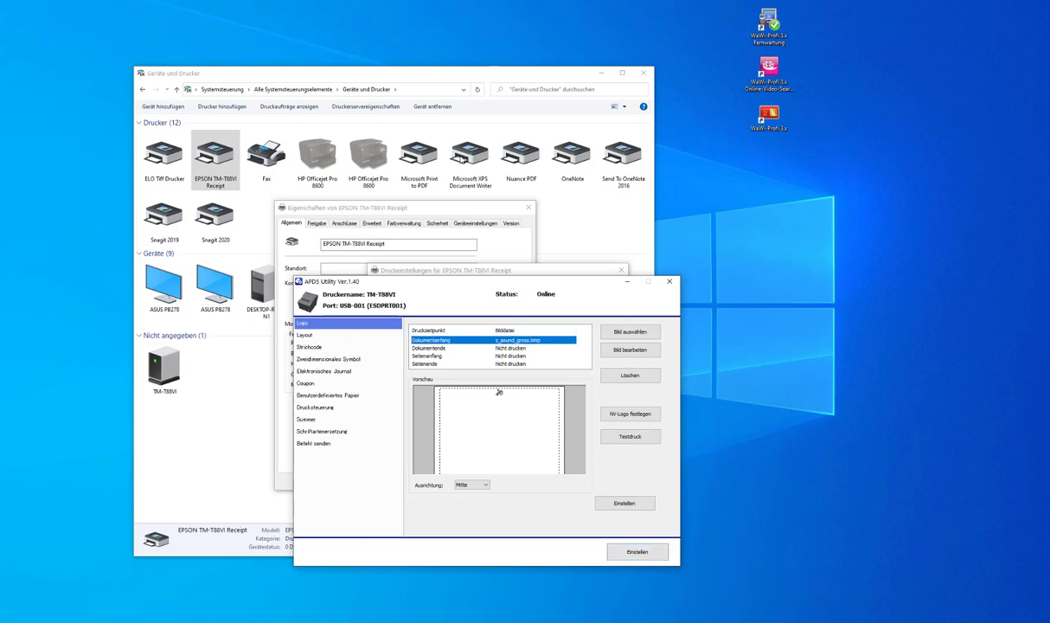
key(Tab)
key(Tab)
key(Tab)
key(space)
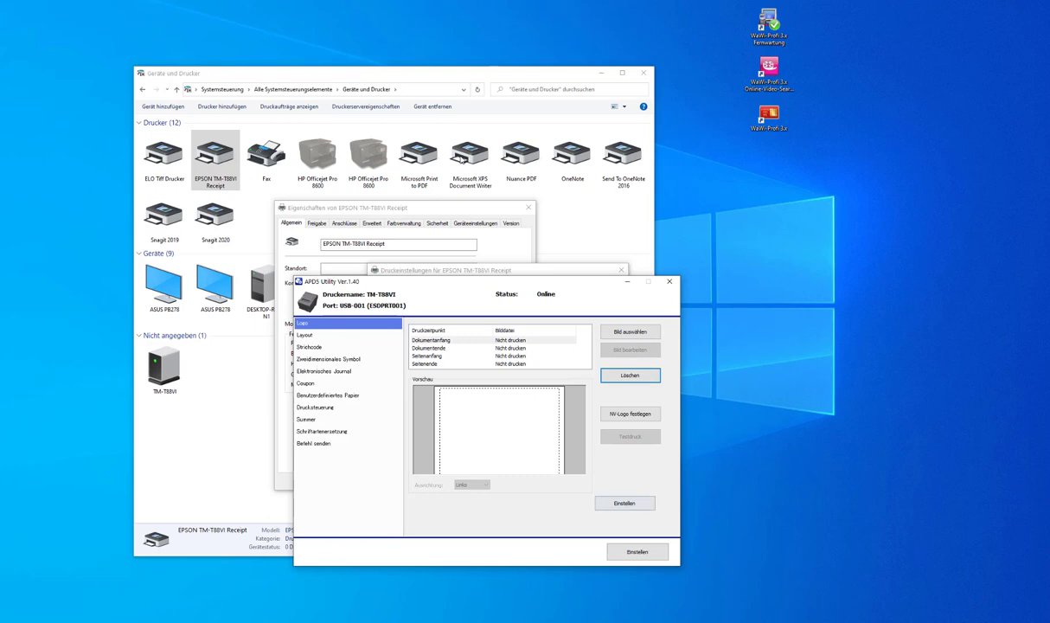
Save the logo settings and transfer the configuration to the printer
key(Tab)
key(Tab)
key(space)
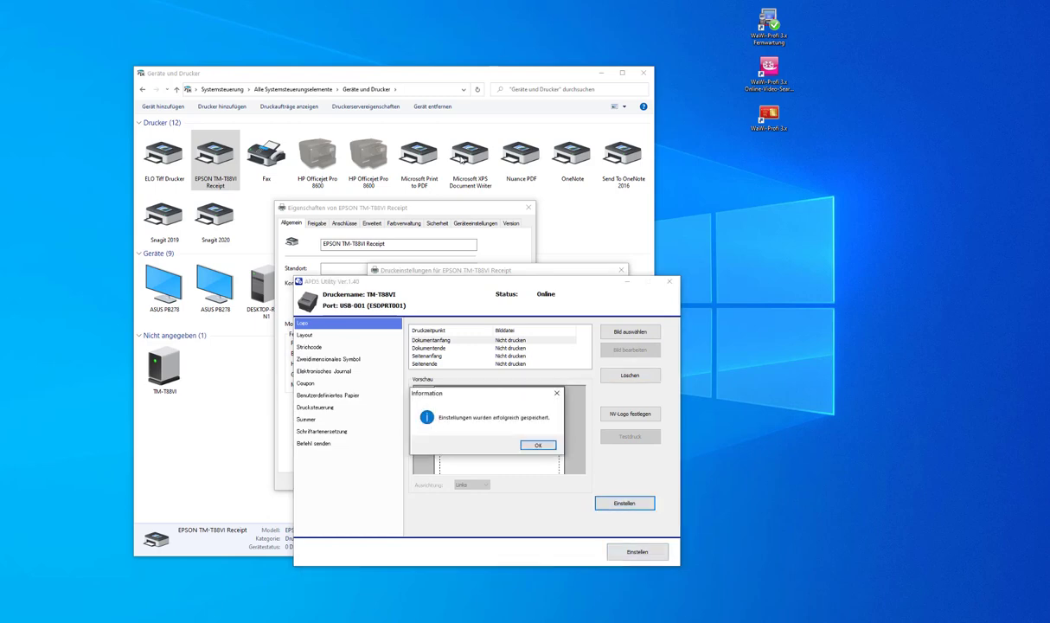
key(space)
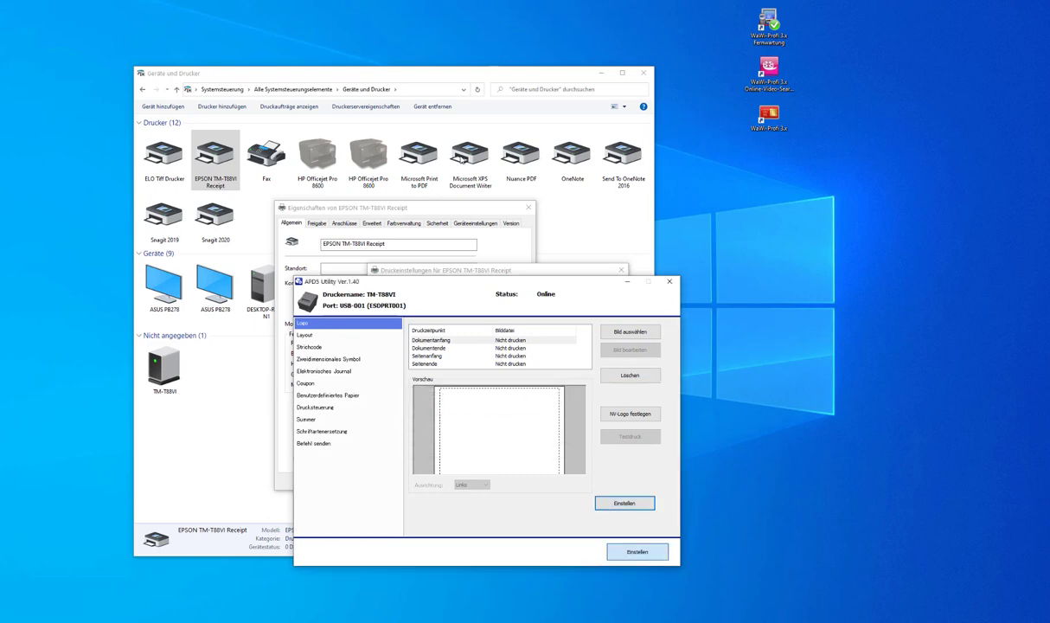
key(space)
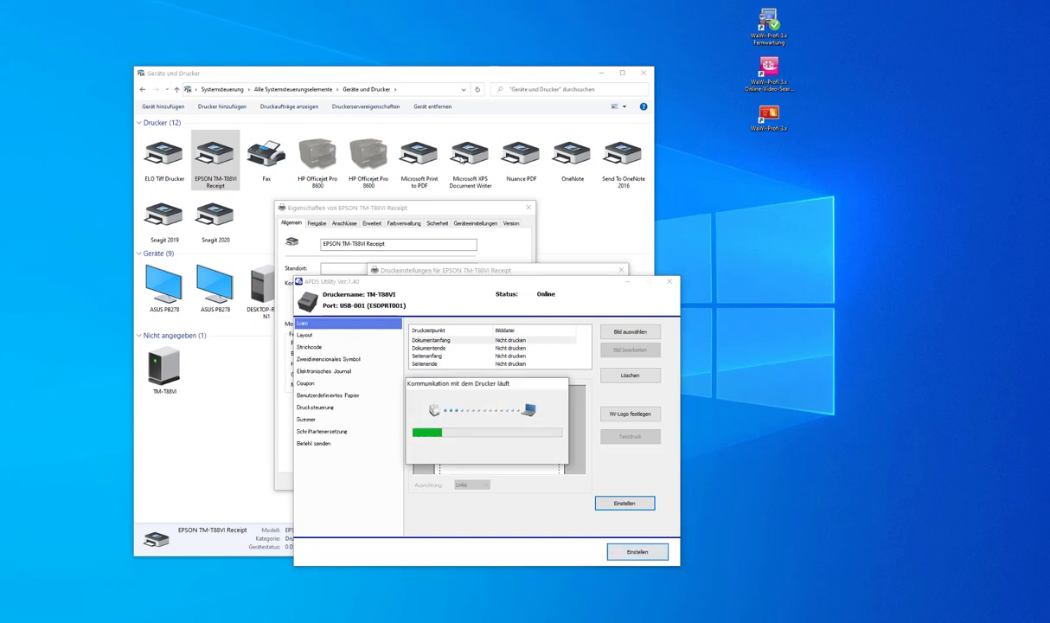